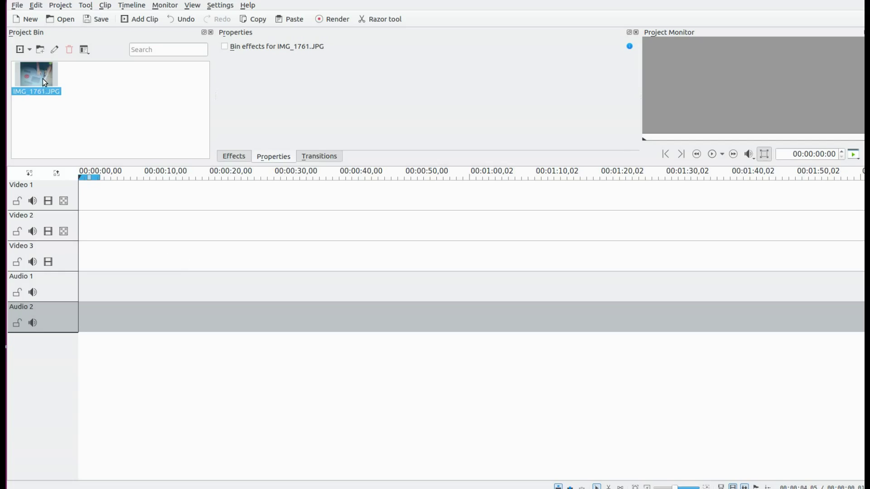
# Place IMG_1761.JPG at the start of the Video 2 track and extend the clip to about 20 seconds
pyautogui.moveTo(41, 76); pyautogui.dragTo(92, 226)
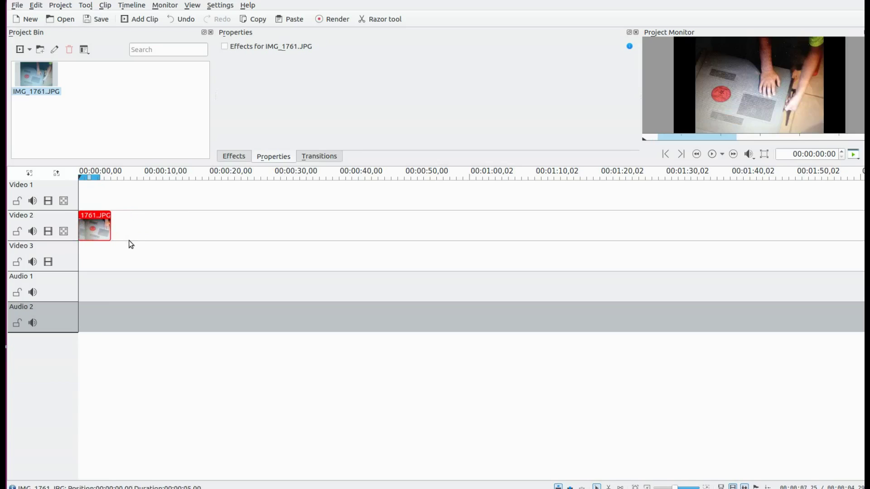
pyautogui.click(232, 157)
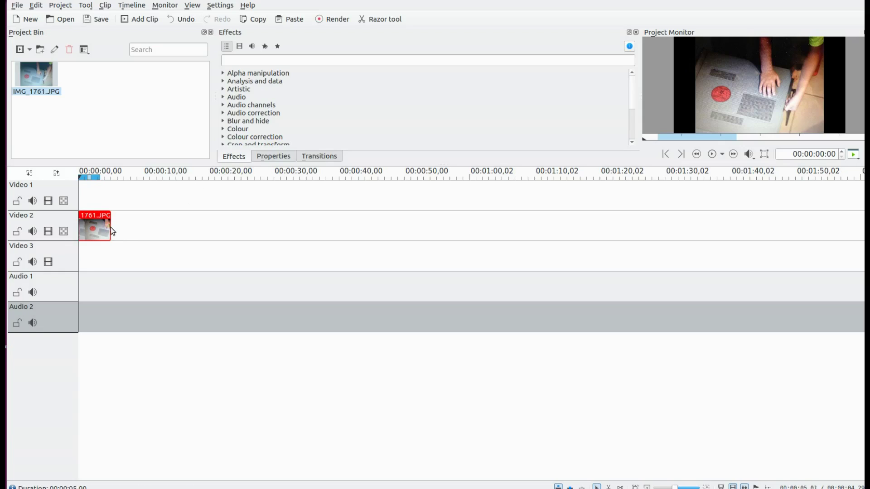
pyautogui.moveTo(110, 226); pyautogui.dragTo(207, 226)
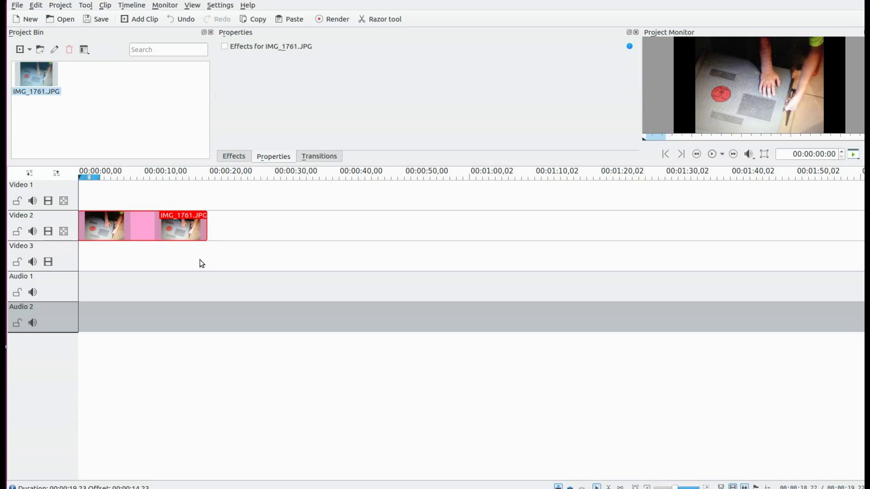
# Search the effects for "rot", apply Rotate (keyframable) to the IMG_1761.JPG clip and set its Rotate X to 1800
pyautogui.click(229, 157)
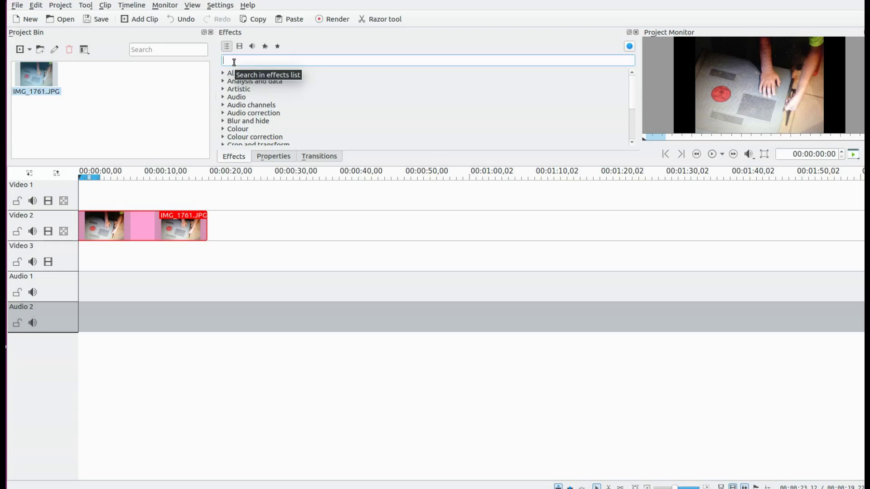
pyautogui.write('ro')
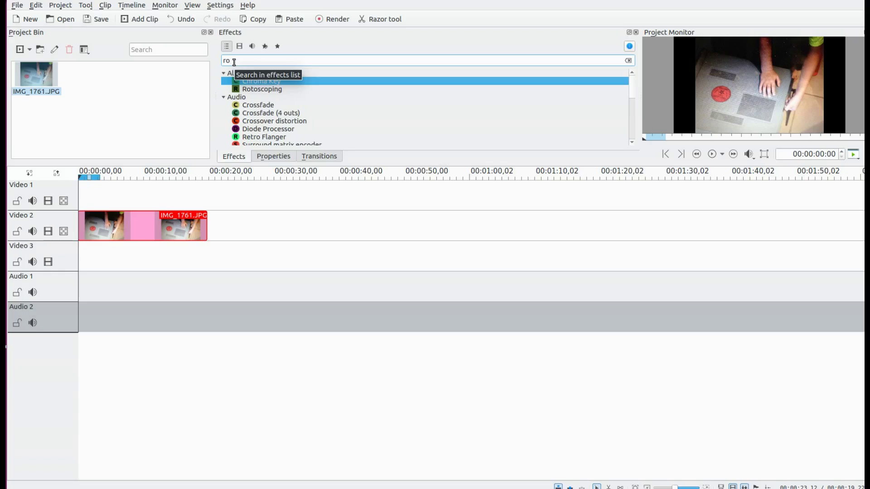
pyautogui.write('t')
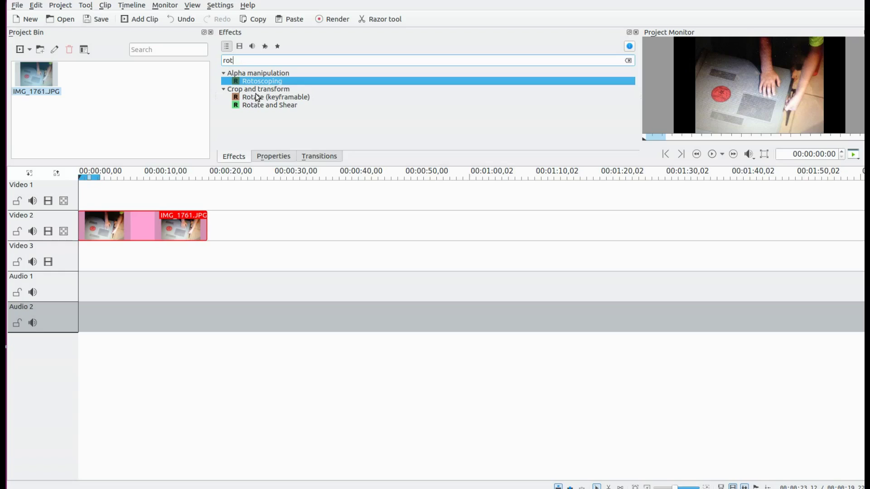
pyautogui.moveTo(261, 100); pyautogui.dragTo(118, 237)
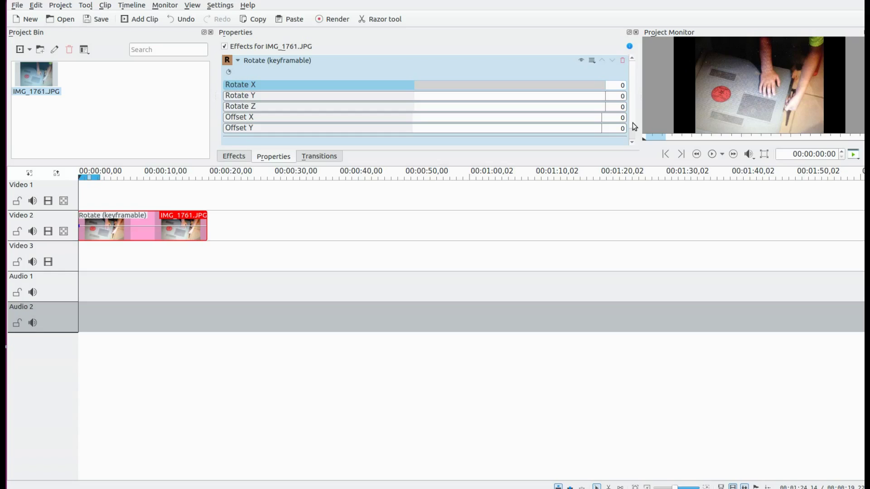
pyautogui.scroll(-1, 632, 123)
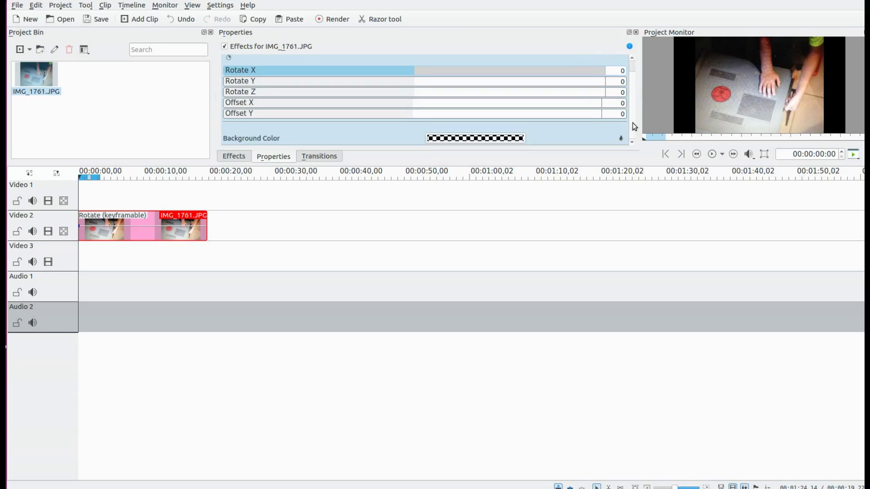
pyautogui.scroll(1, 633, 123)
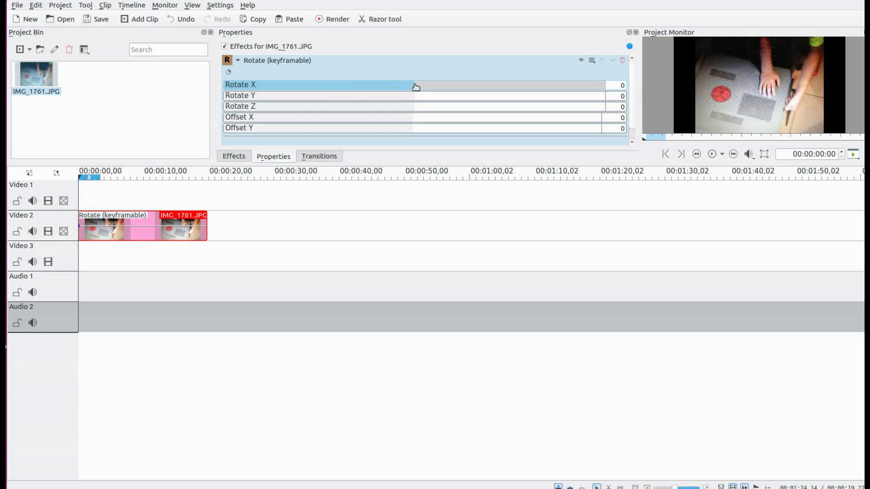
pyautogui.moveTo(416, 87); pyautogui.dragTo(606, 88)
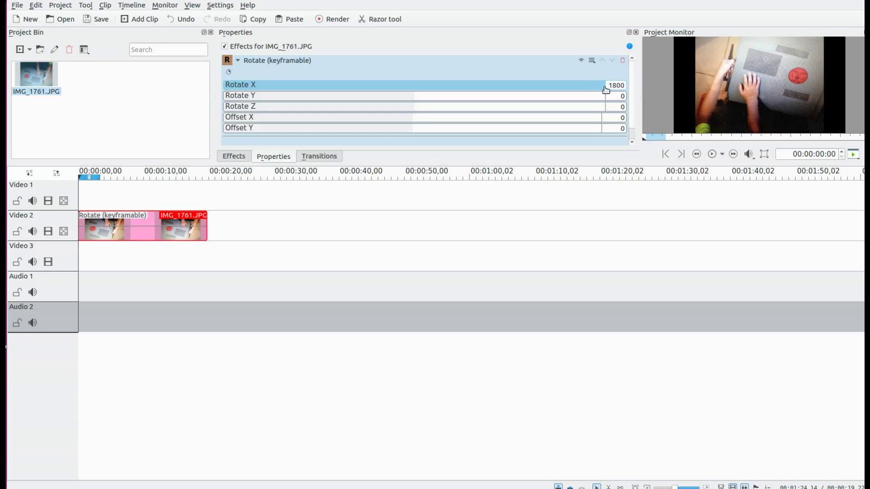
# Apply the Rotate and Shear effect to the IMG_1761.JPG clip on Video 2
pyautogui.click(234, 156)
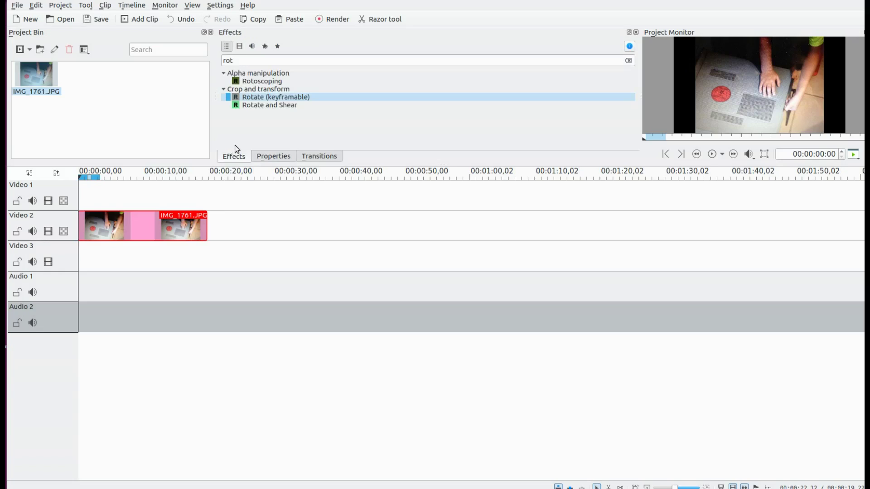
pyautogui.click(255, 105)
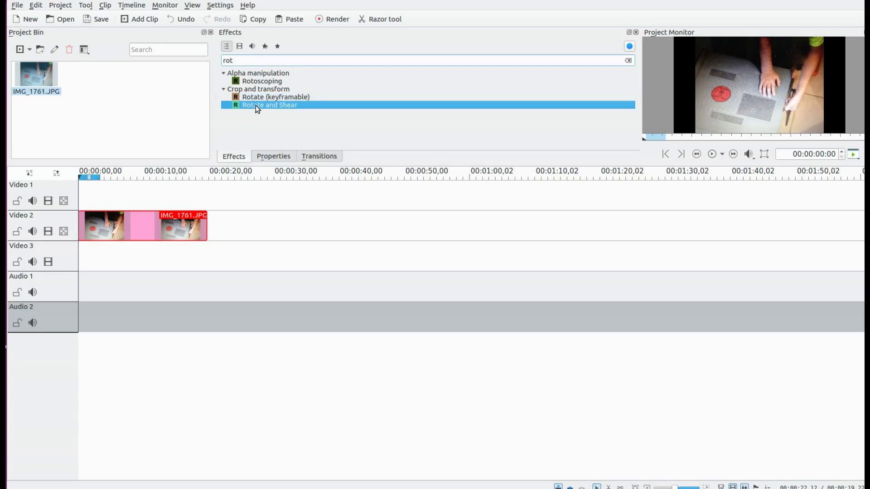
pyautogui.moveTo(255, 105); pyautogui.dragTo(129, 226)
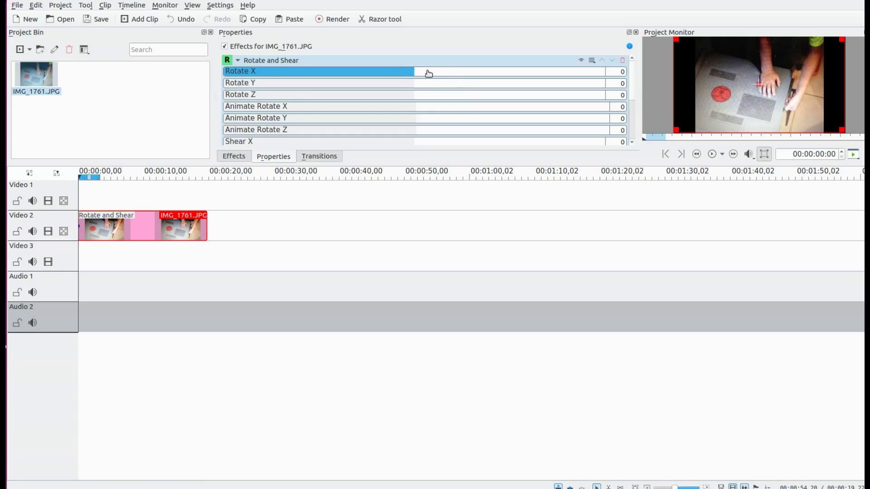
# Try Rotate X at 550 and -7, Rotate Y at 55 and 2, and Rotate Z, and remove the Rotate and Shear effect
pyautogui.click(474, 75)
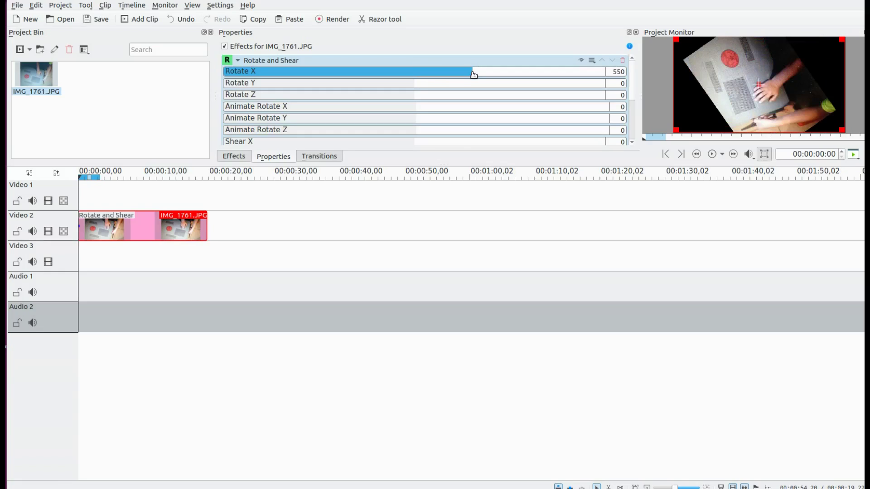
pyautogui.click(415, 75)
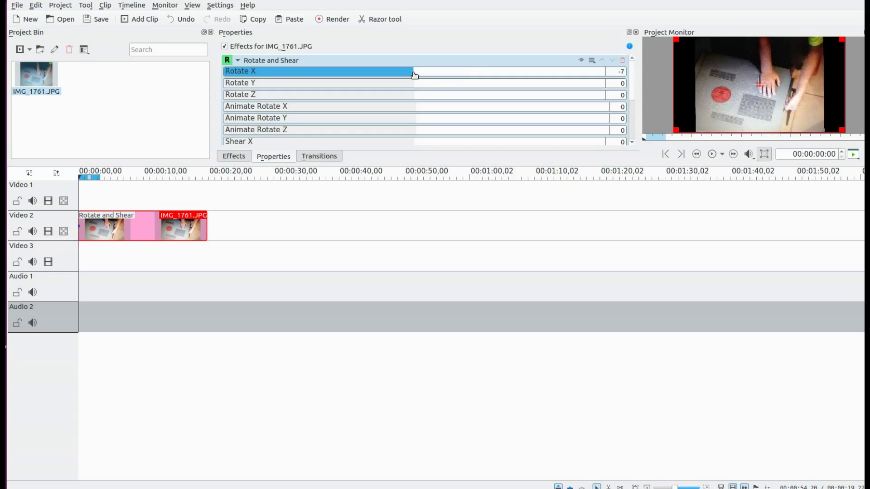
pyautogui.moveTo(414, 83); pyautogui.dragTo(421, 86)
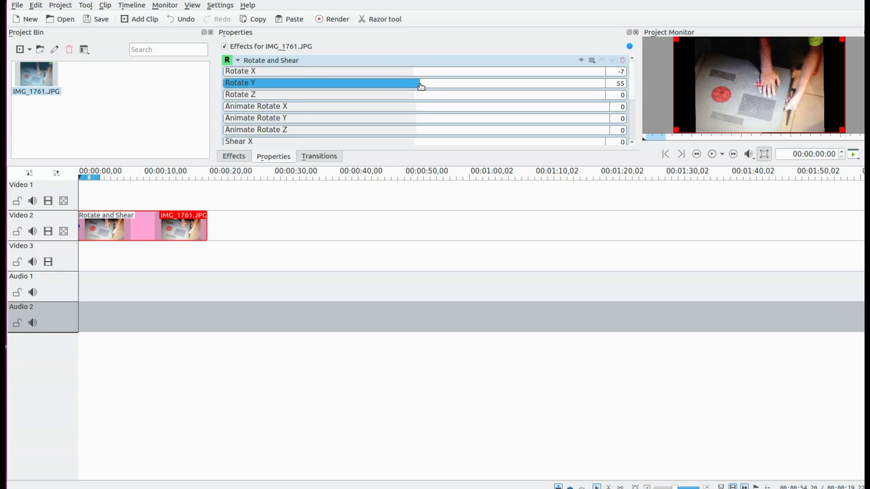
pyautogui.click(430, 87)
pyautogui.moveTo(447, 86); pyautogui.dragTo(415, 86)
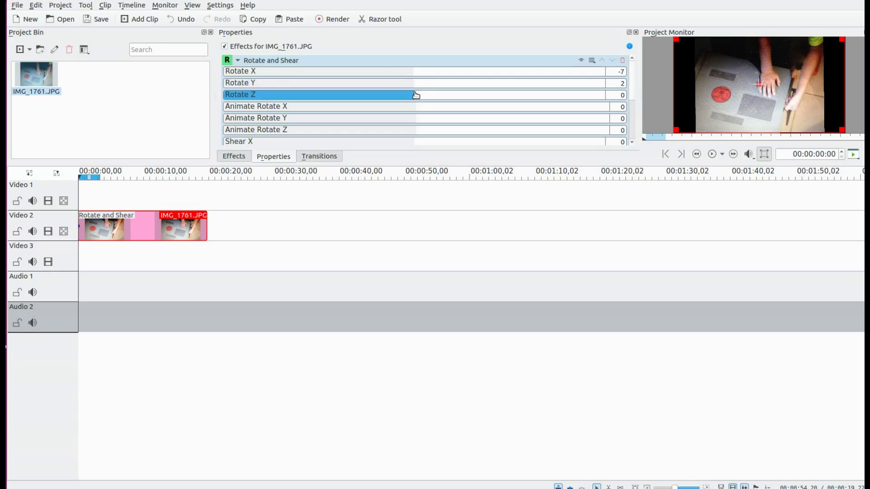
pyautogui.moveTo(416, 95)
pyautogui.mouseDown()
pyautogui.moveTo(610, 97)
pyautogui.moveTo(414, 97)
pyautogui.mouseUp()
pyautogui.click(623, 61)
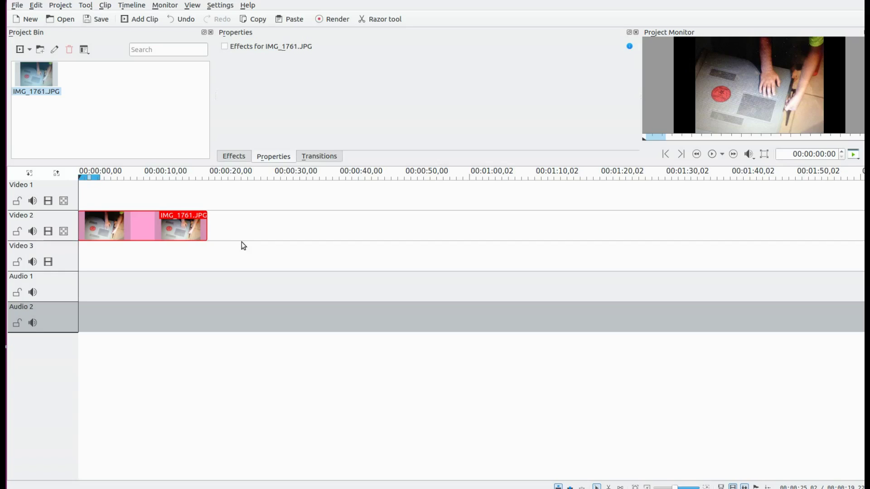
# Replace the effects search with "mir" and apply the Mirror effect to the IMG_1761.JPG clip
pyautogui.click(233, 156)
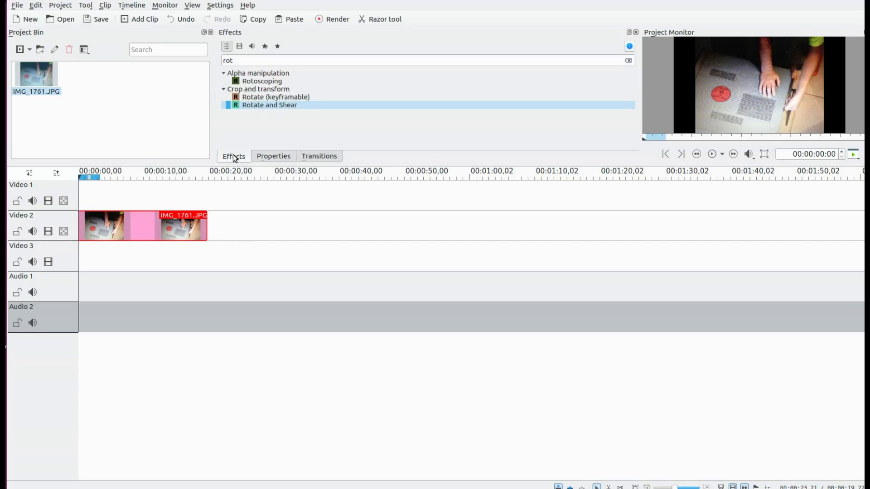
pyautogui.click(234, 61)
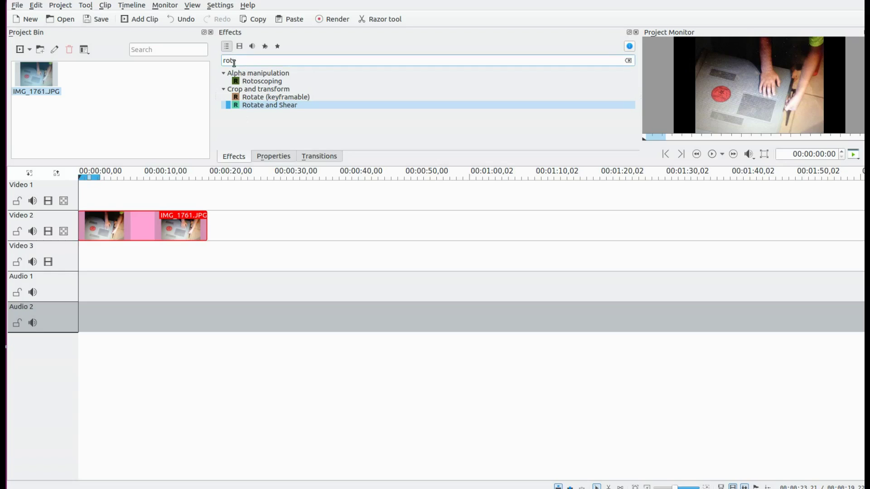
pyautogui.press('BackSpace')
pyautogui.press('BackSpace')
pyautogui.press('BackSpace')
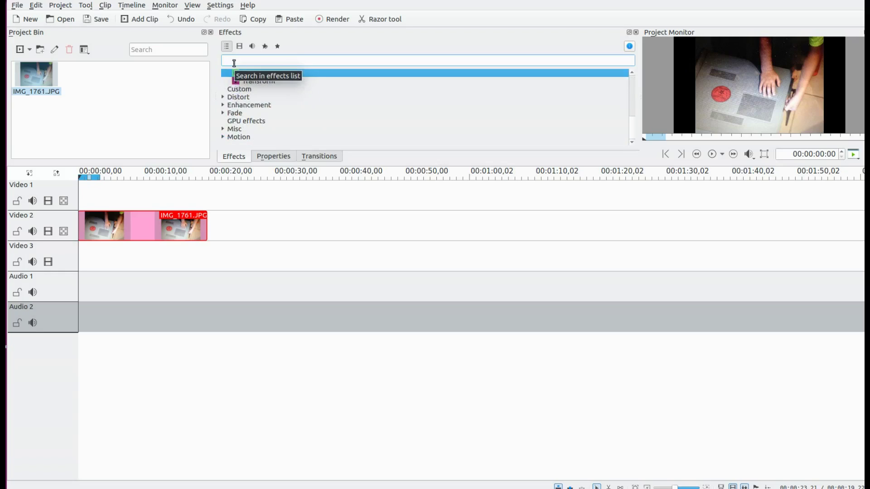
pyautogui.write('mir')
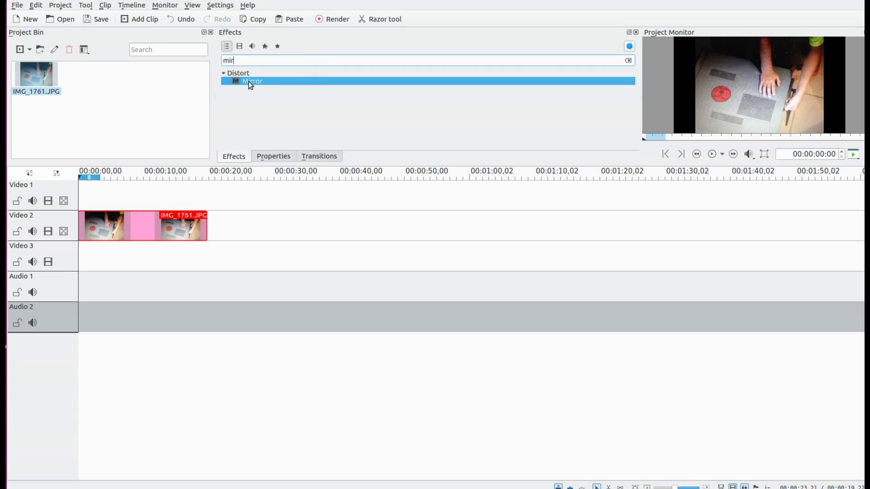
pyautogui.moveTo(248, 81); pyautogui.dragTo(136, 232)
pyautogui.moveTo(131, 233); pyautogui.dragTo(130, 231)
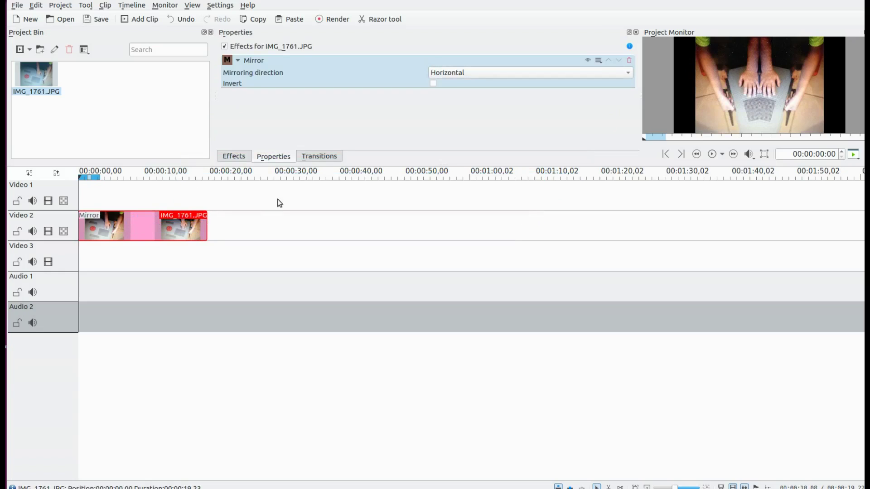
# Try the Mirror effect's directions in turn: Vertical, Diagonal, X Diagonal, Flip and Flop
pyautogui.click(630, 73)
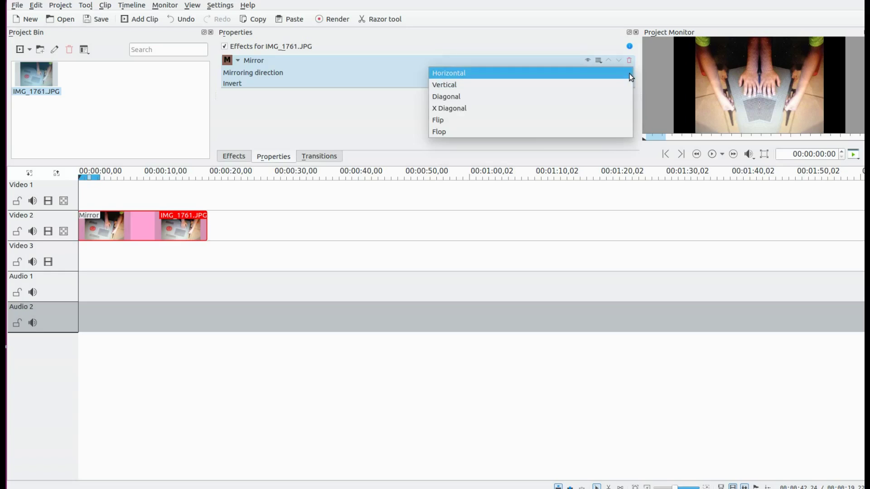
pyautogui.click(624, 87)
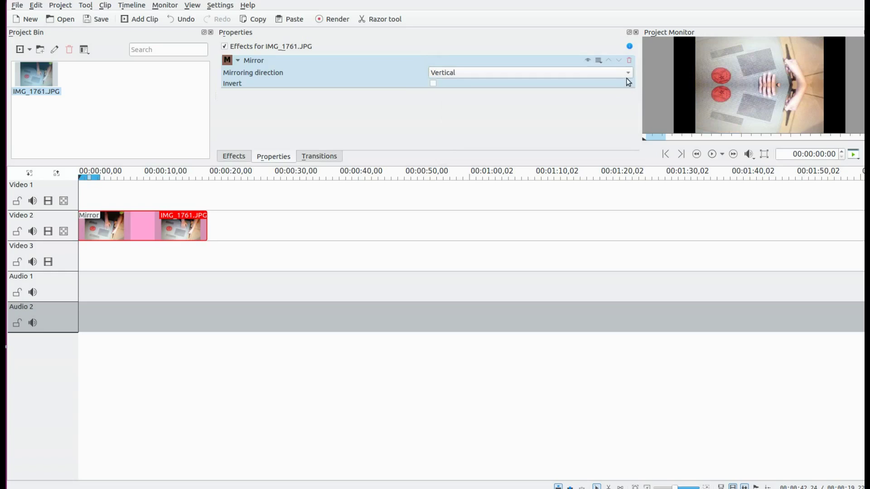
pyautogui.click(630, 75)
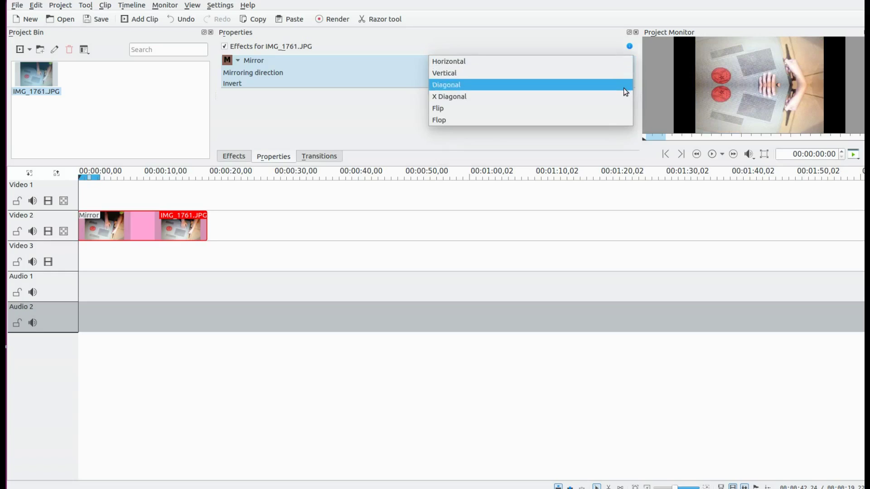
pyautogui.click(623, 88)
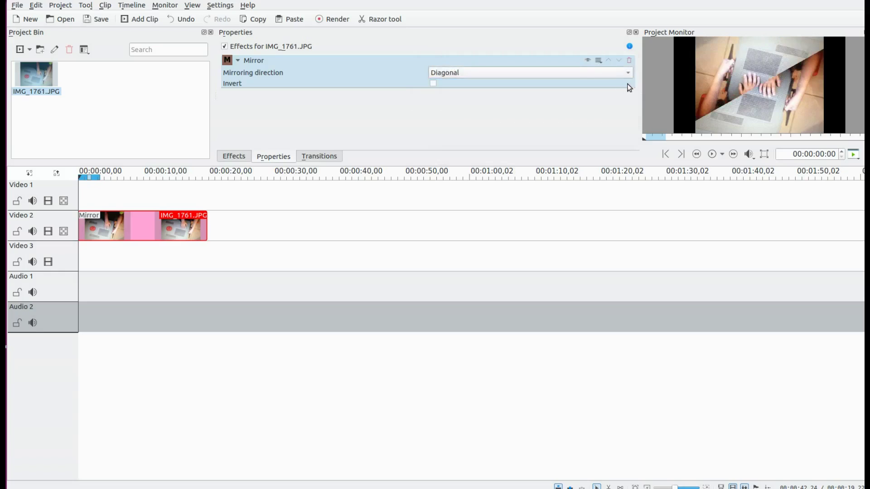
pyautogui.click(629, 76)
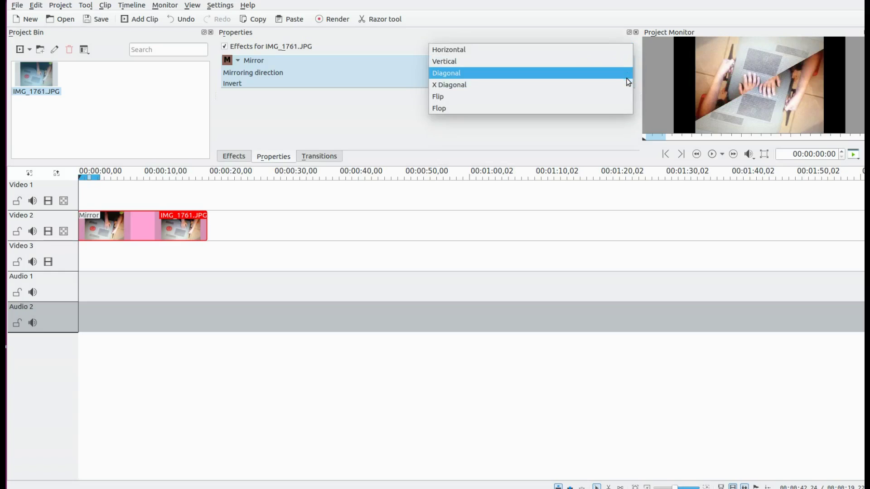
pyautogui.click(622, 88)
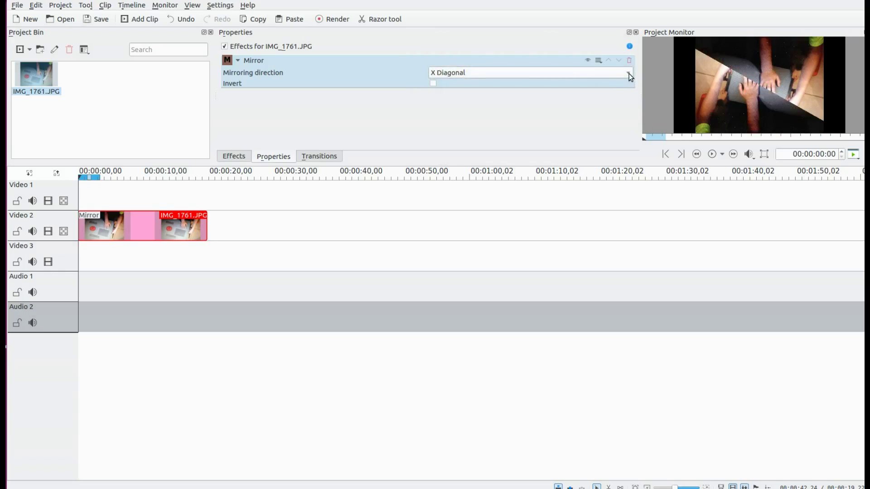
pyautogui.click(629, 73)
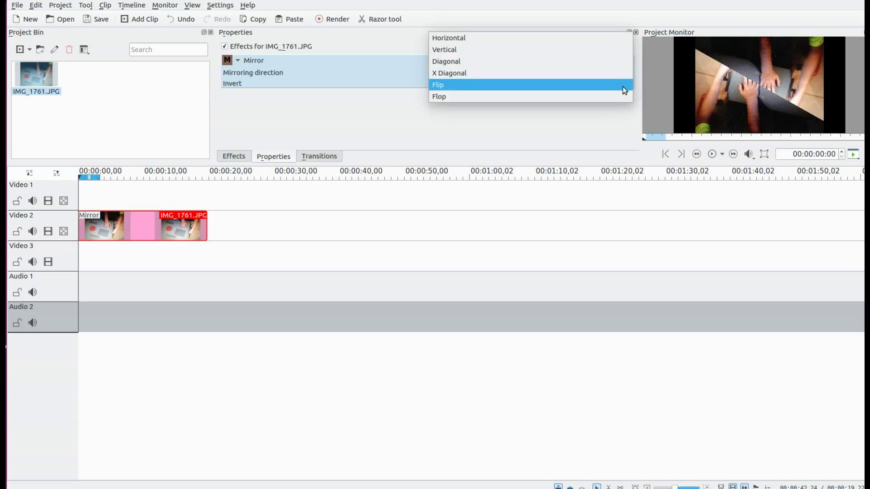
pyautogui.click(623, 86)
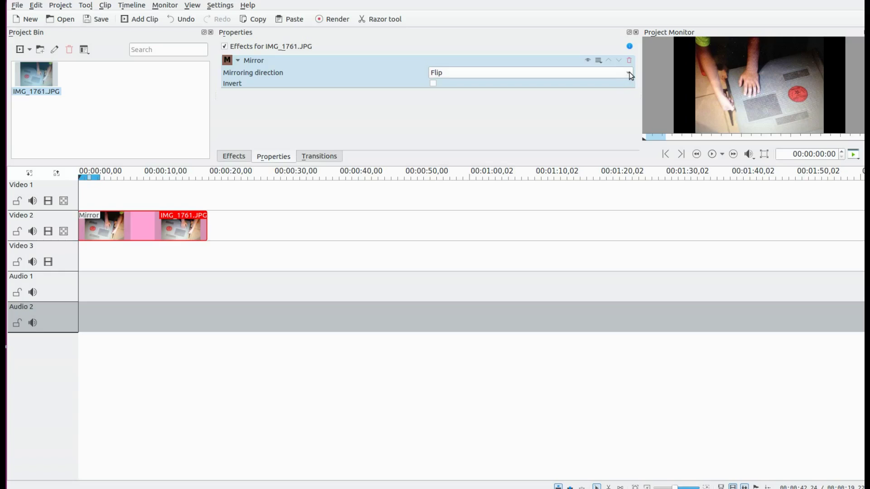
pyautogui.click(630, 73)
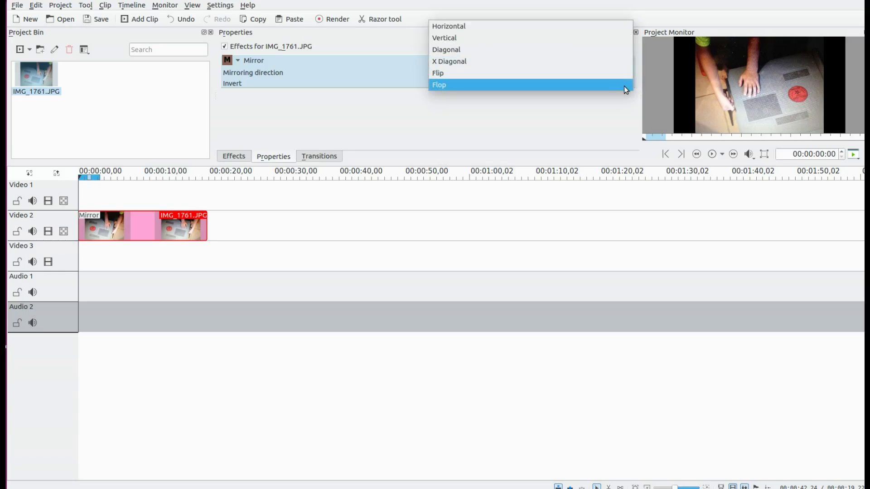
pyautogui.click(624, 86)
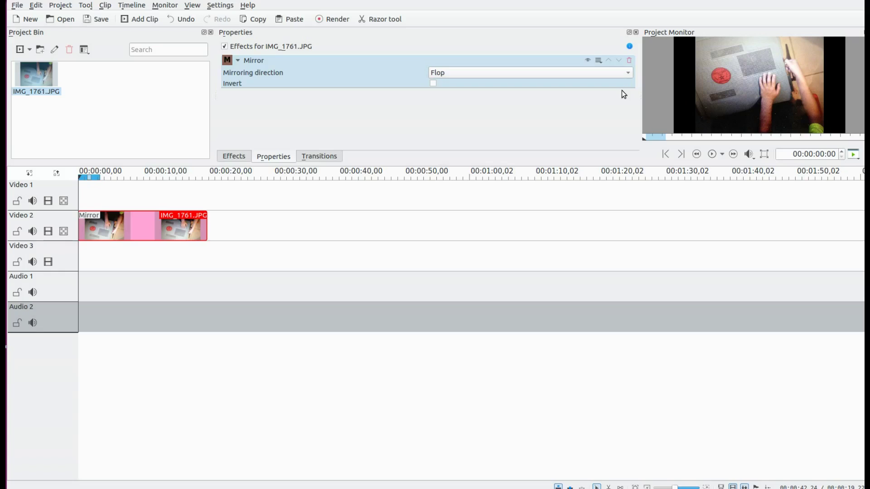
# Remove the Mirror effect from the IMG_1761.JPG clip and return to the effects list
pyautogui.click(629, 61)
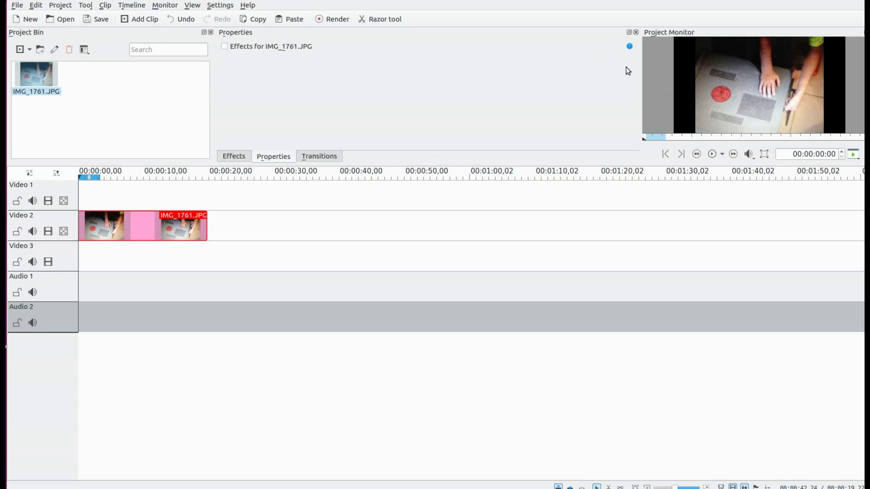
pyautogui.click(237, 156)
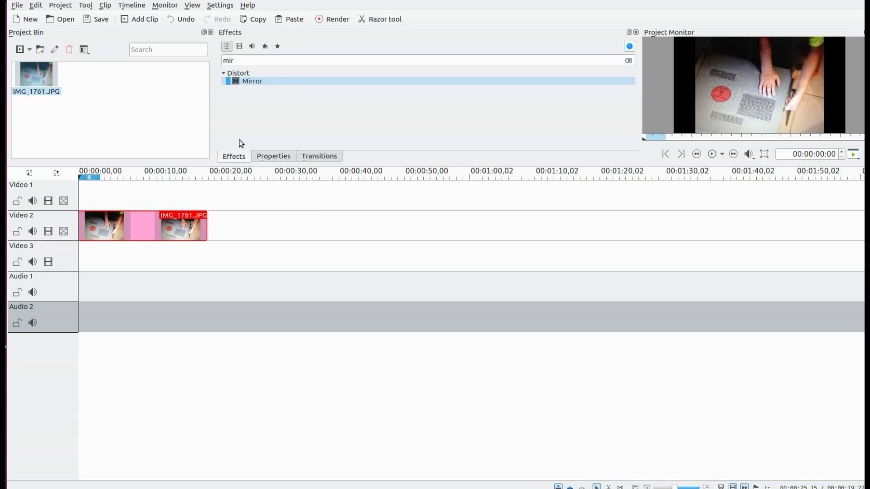
# Replace the effects search with "flip" and apply the Flippo effect to the IMG_1761.JPG clip
pyautogui.click(236, 61)
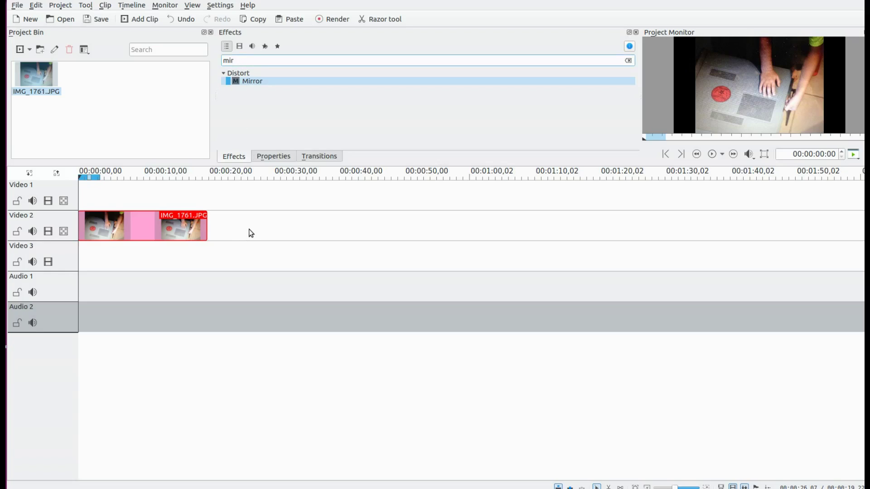
pyautogui.press('BackSpace')
pyautogui.press('BackSpace')
pyautogui.press('BackSpace')
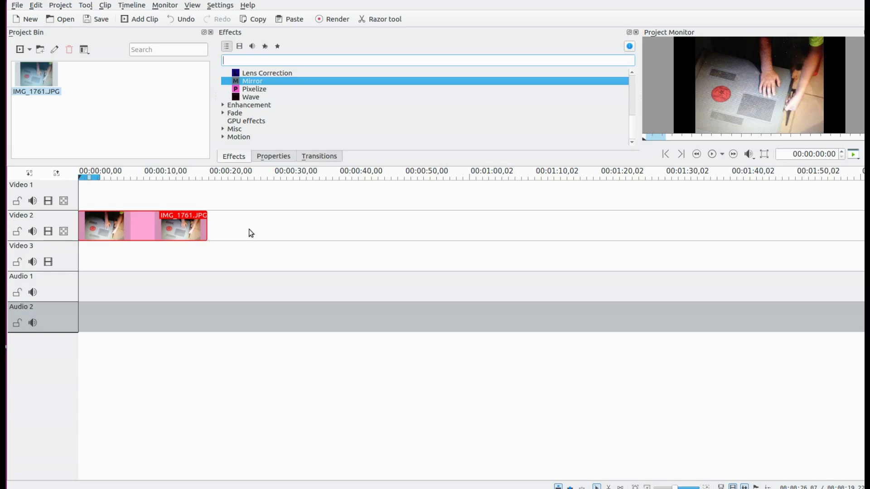
pyautogui.write('flipo')
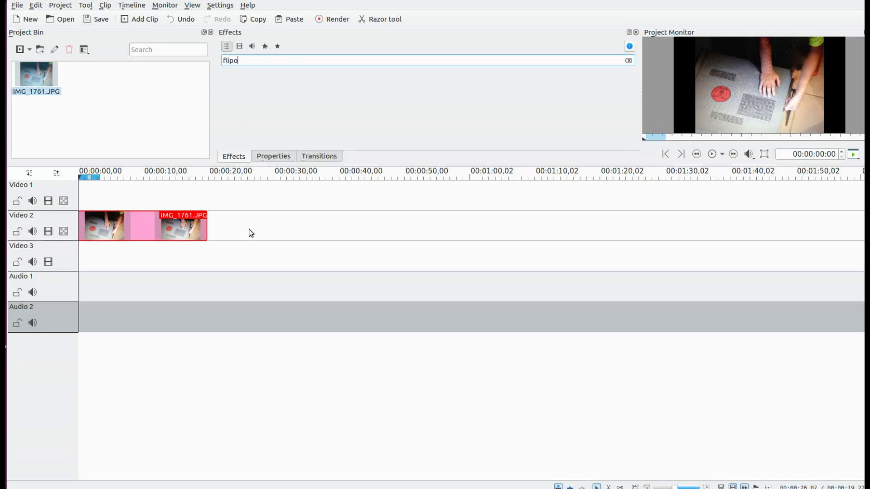
pyautogui.press('BackSpace')
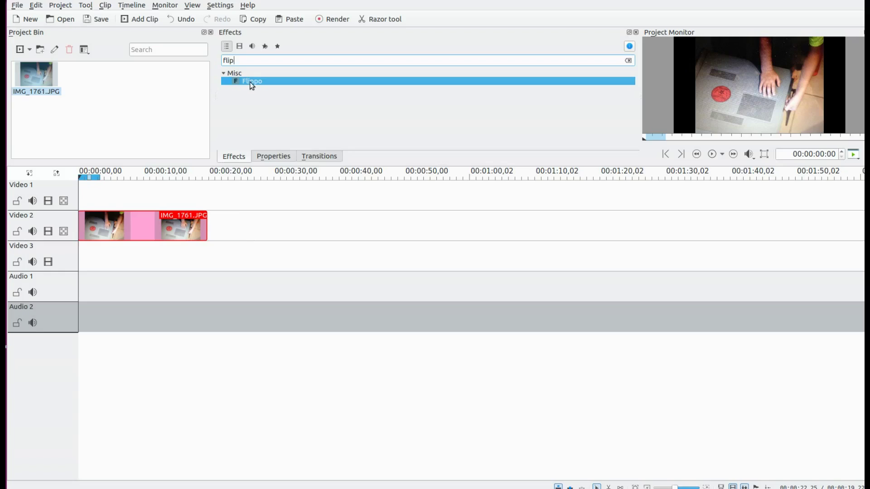
pyautogui.moveTo(250, 83); pyautogui.dragTo(119, 230)
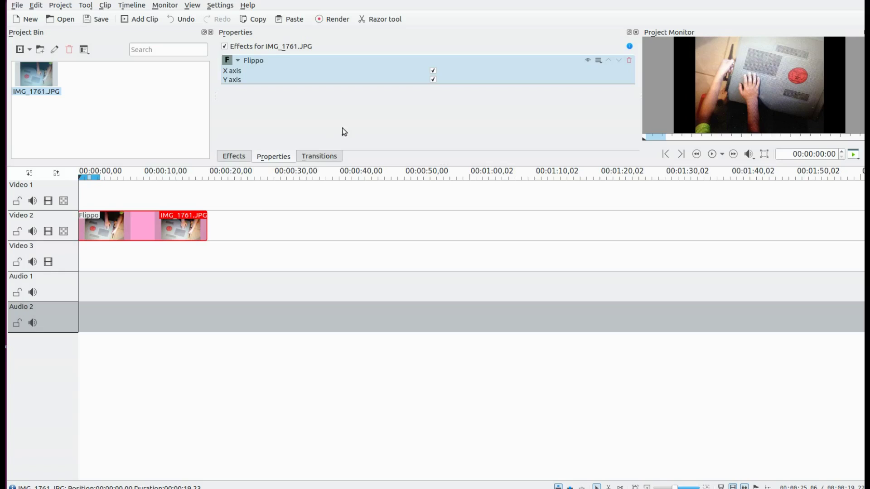
# Disable Flippo's X axis and Y axis flips, and try the X axis flip alone twice, leaving both disabled
pyautogui.click(433, 72)
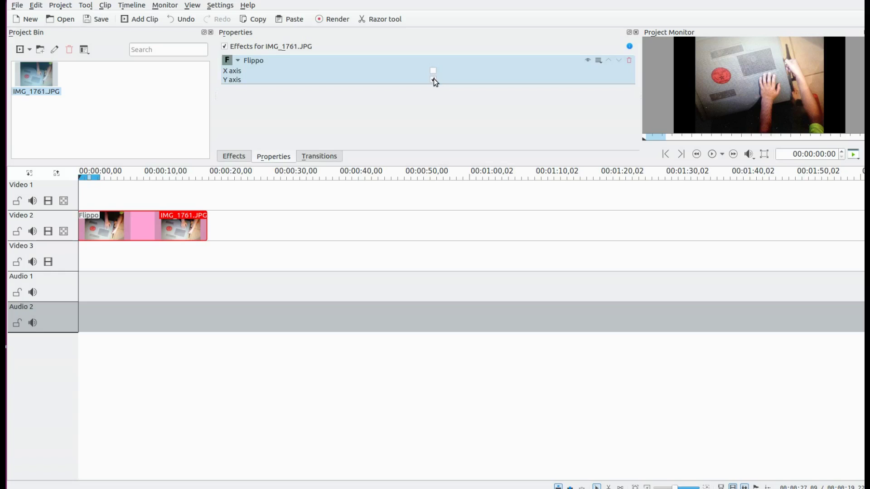
pyautogui.click(433, 79)
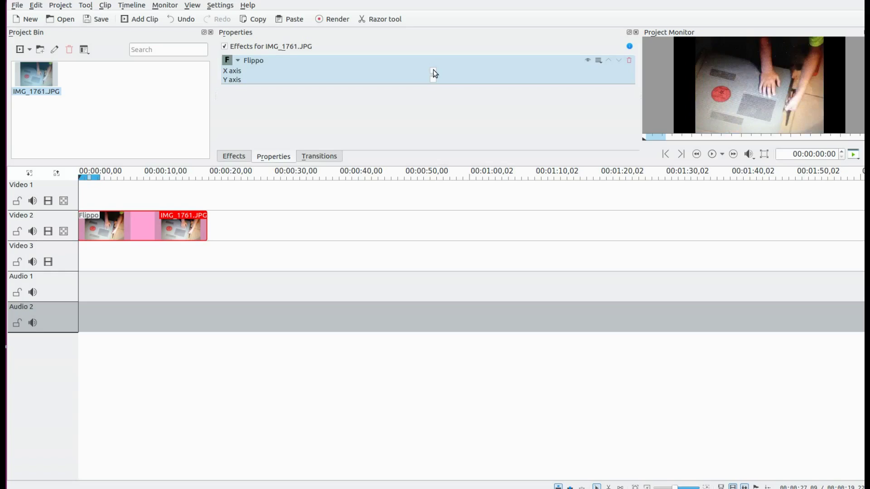
pyautogui.click(433, 72)
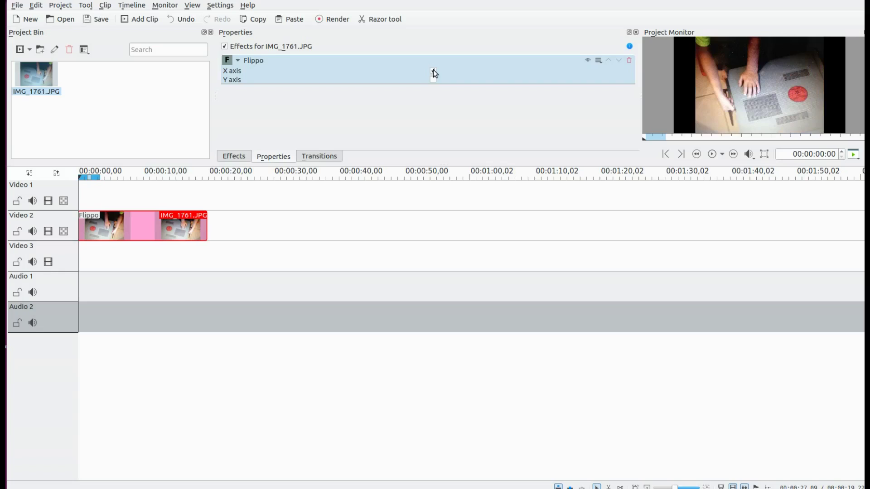
pyautogui.click(433, 72)
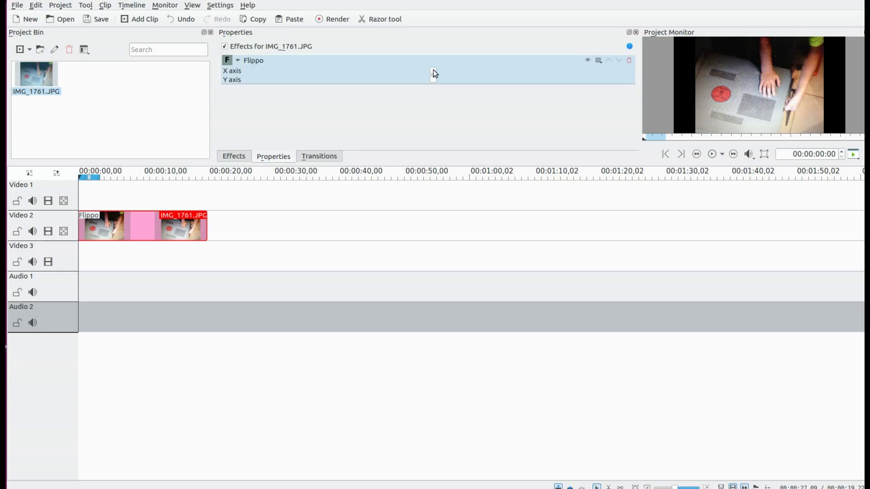
pyautogui.click(433, 72)
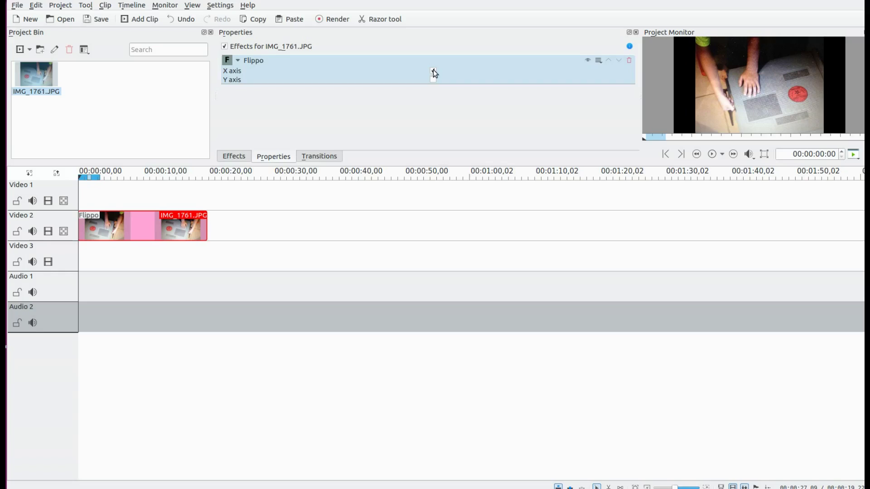
pyautogui.click(433, 71)
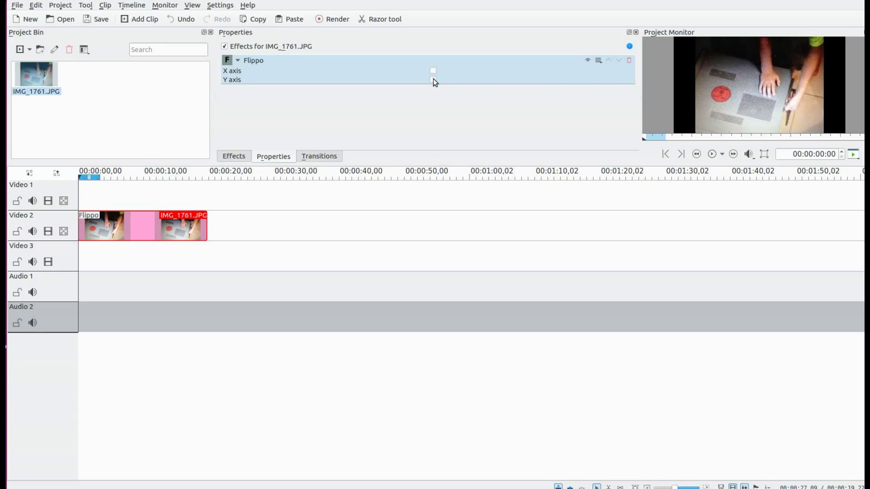
# Try Flippo's Y axis flip alone and combined with the X axis, disable both, and remove the effect from the clip
pyautogui.click(433, 80)
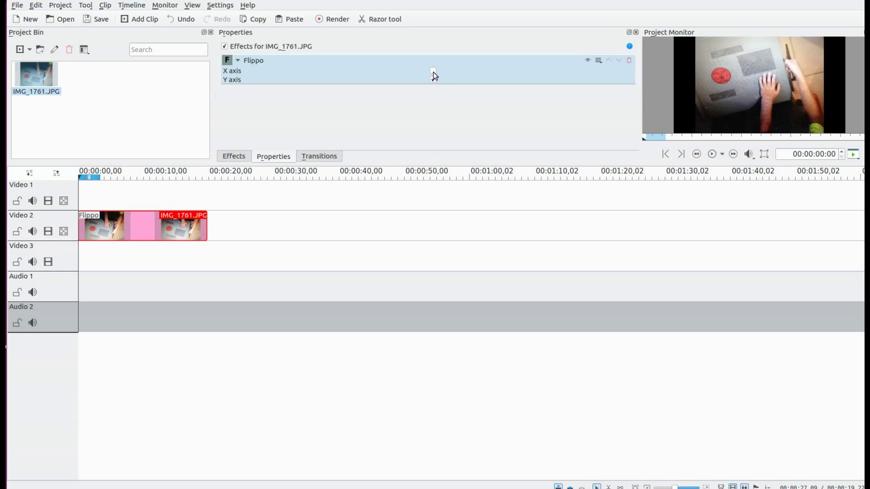
pyautogui.click(433, 71)
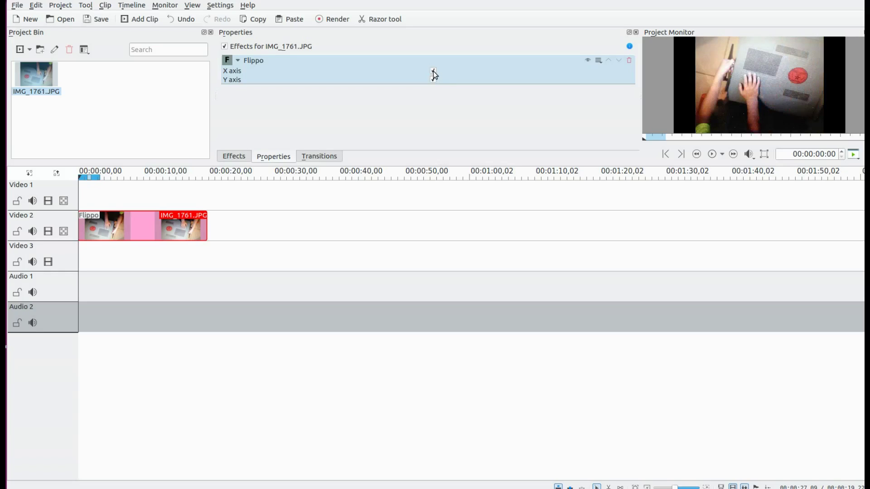
pyautogui.click(433, 71)
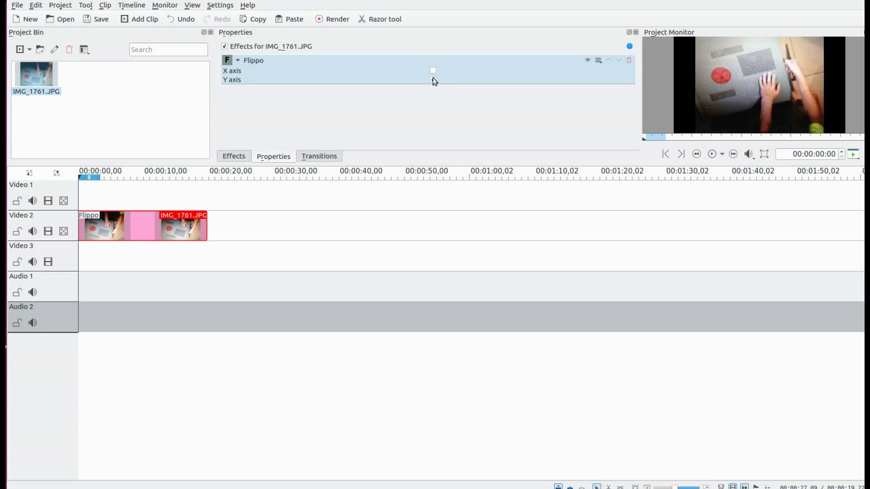
pyautogui.click(433, 80)
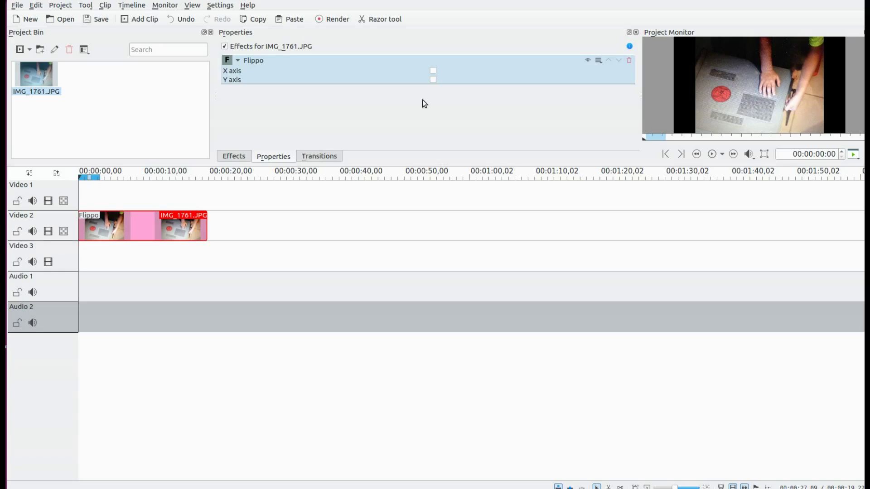
pyautogui.click(630, 60)
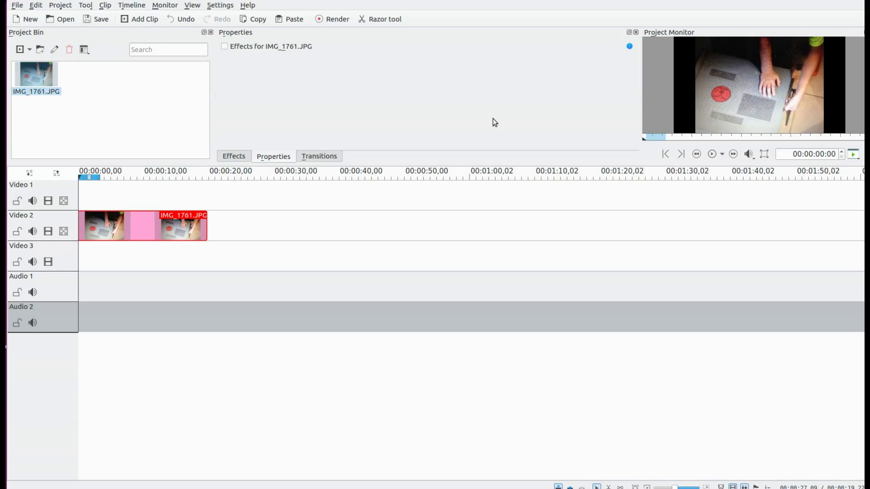